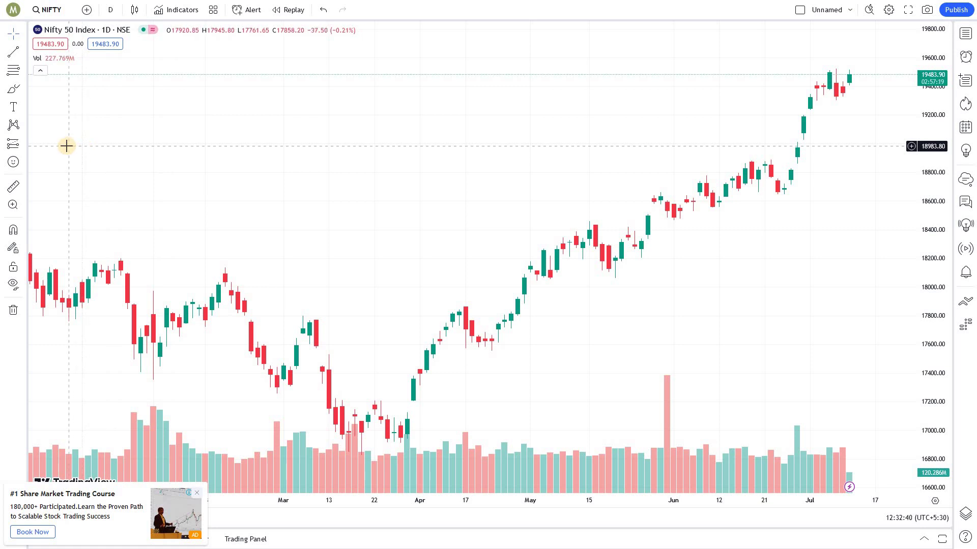
Step: Star Price Range in the measurement tools list to add it to the favourites bar
left_click(24, 144)
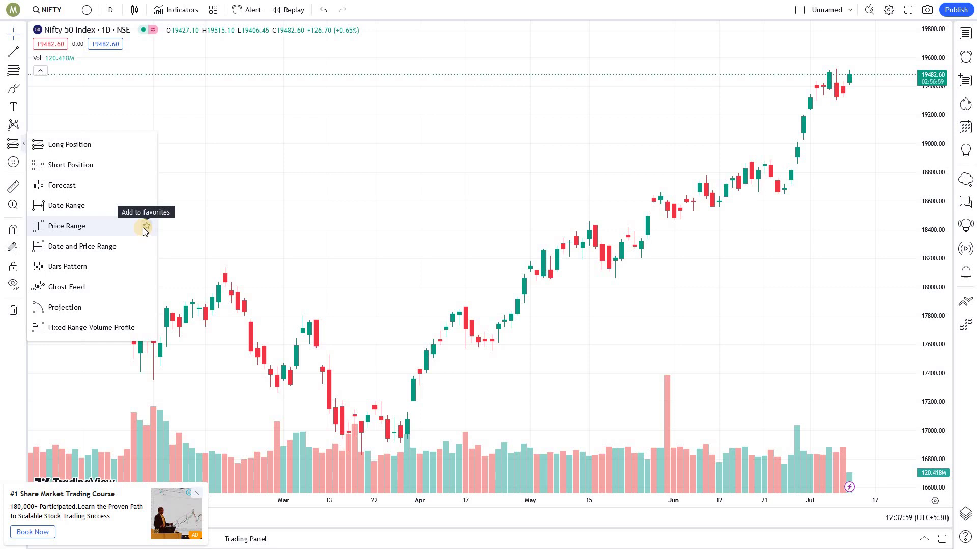
left_click(146, 227)
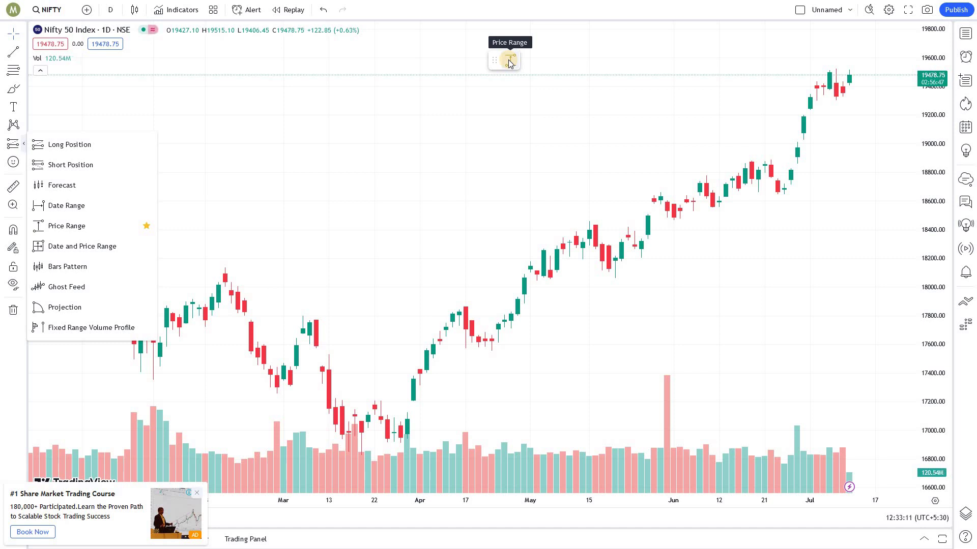
Step: Draw a Price Range from the 20 Mar low (16823.95) to the 31 Mar high (17214.05)
left_click(510, 61)
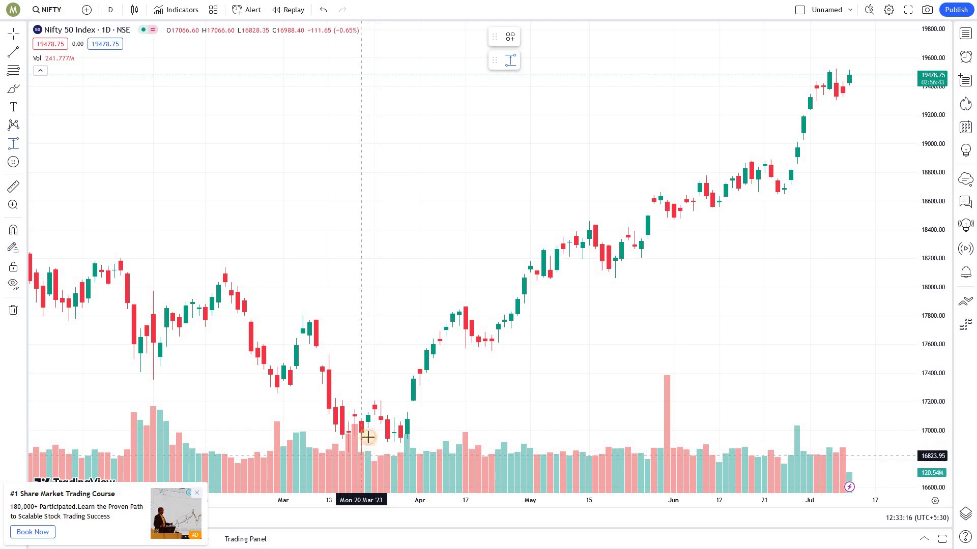
left_click(361, 456)
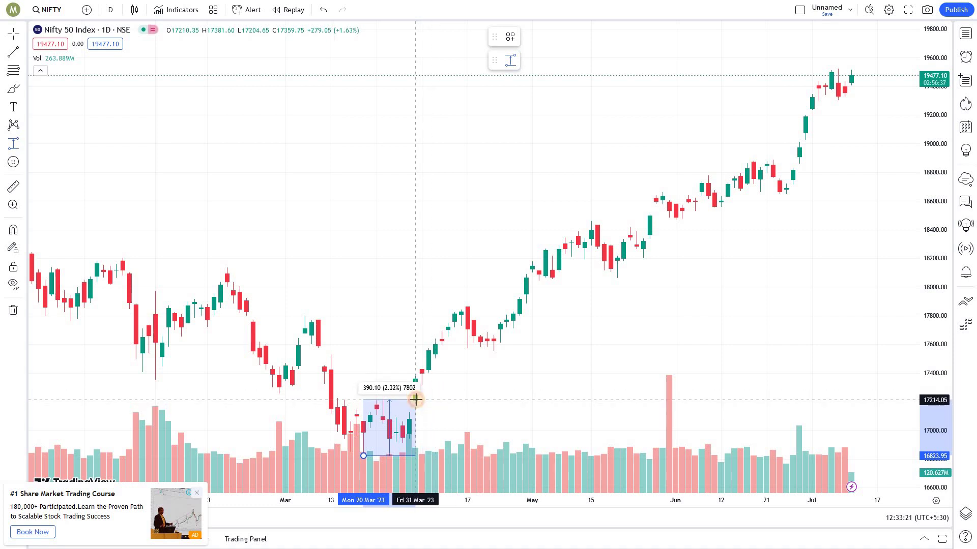
left_click(415, 400)
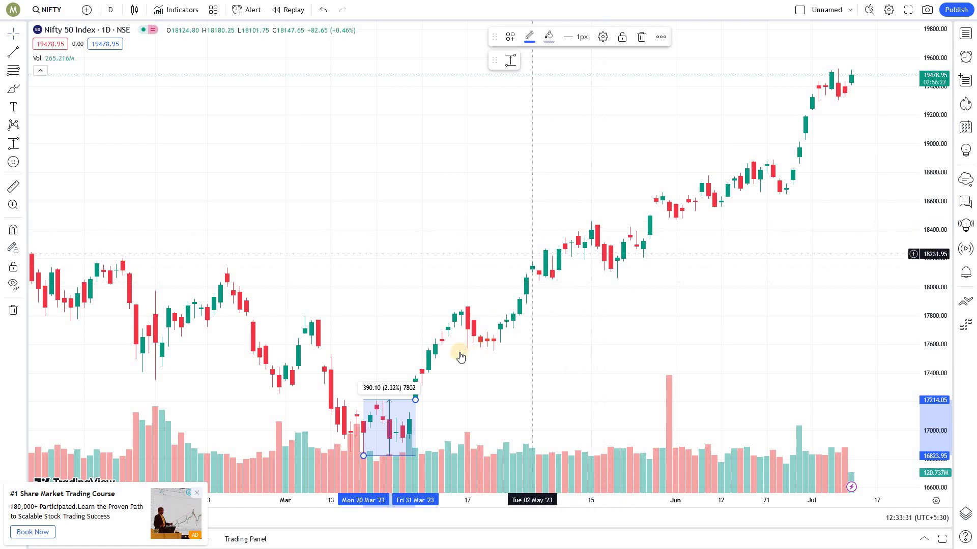
Step: Set the March Price Range border colour to teal
left_click(603, 38)
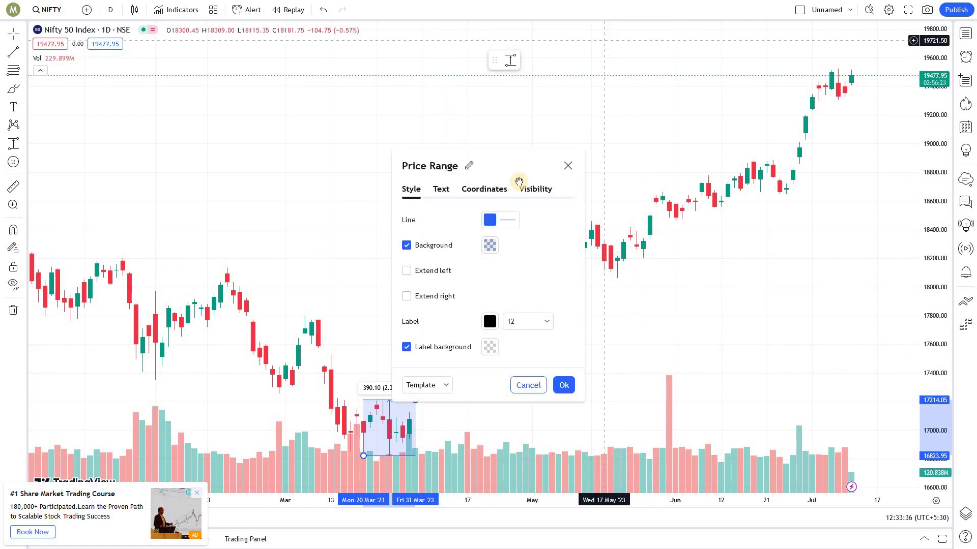
left_click(484, 220)
left_click(538, 252)
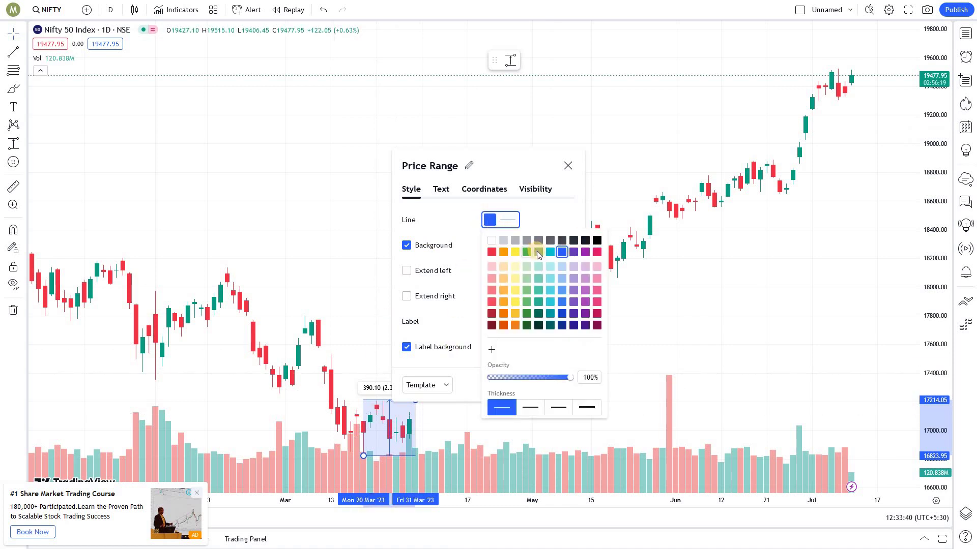
Step: Give the range a green background fill at 87% opacity
left_click(436, 258)
left_click(490, 245)
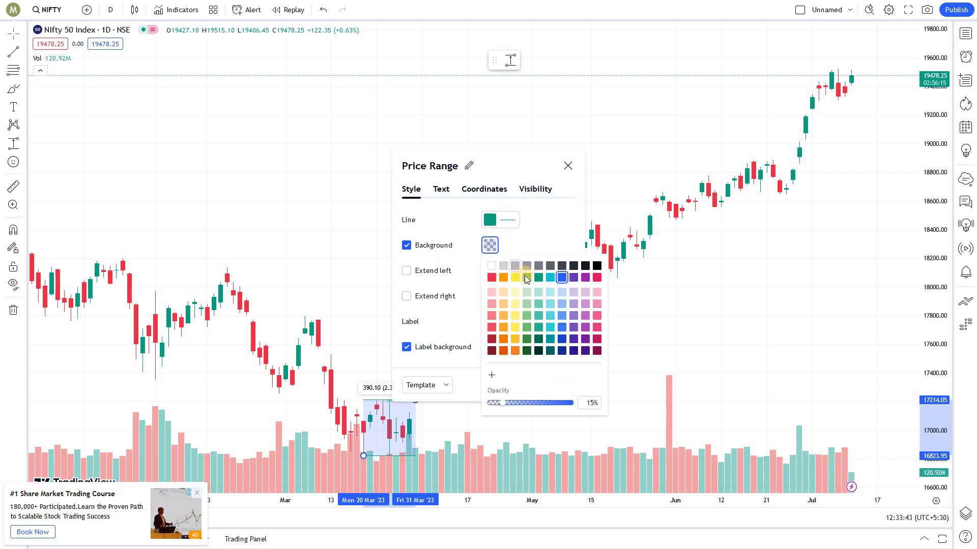
left_click(527, 278)
left_click(528, 238)
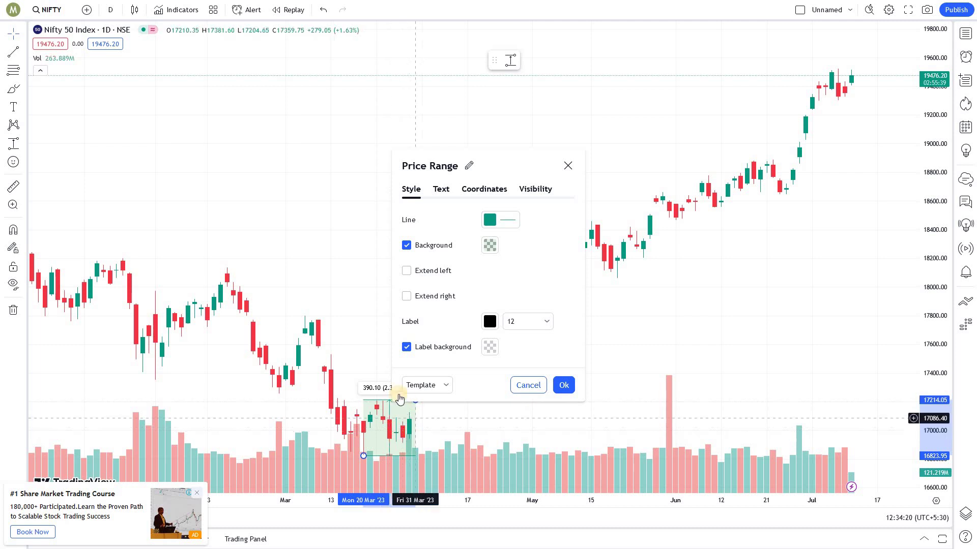
left_click(489, 245)
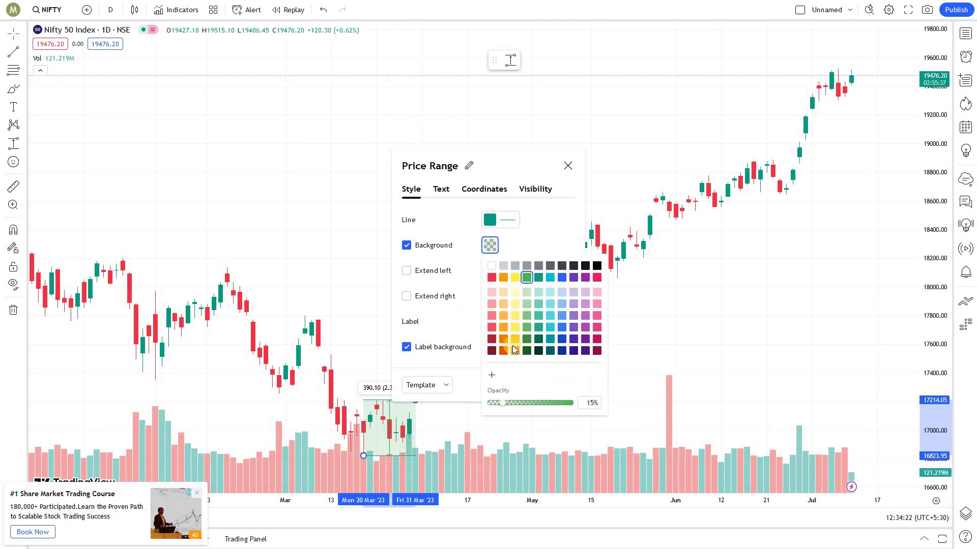
left_click_drag(504, 403, 585, 402)
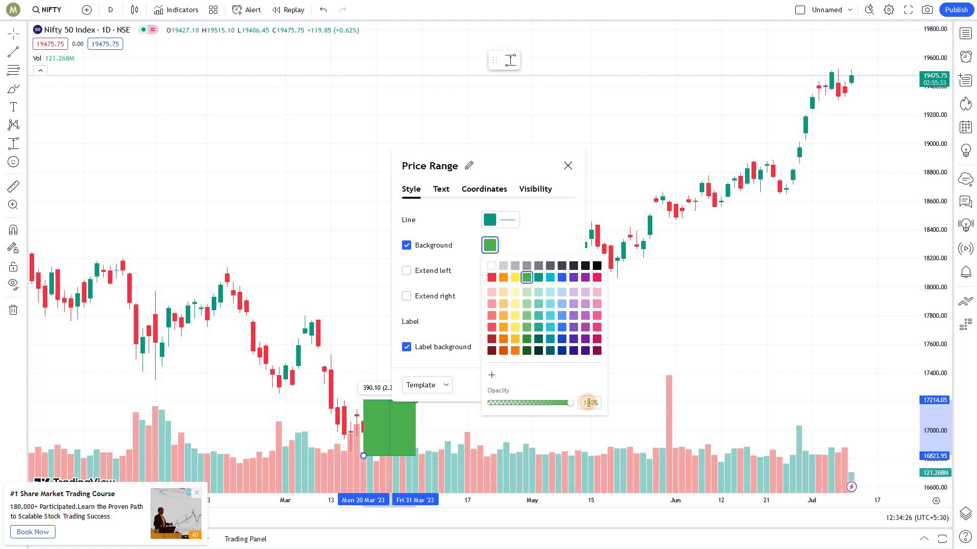
left_click(555, 403)
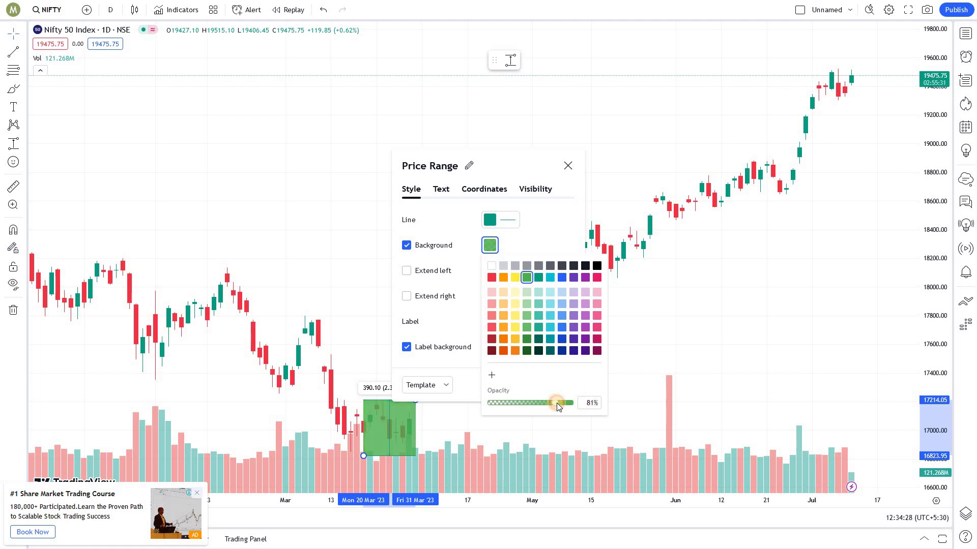
left_click(559, 403)
left_click(461, 307)
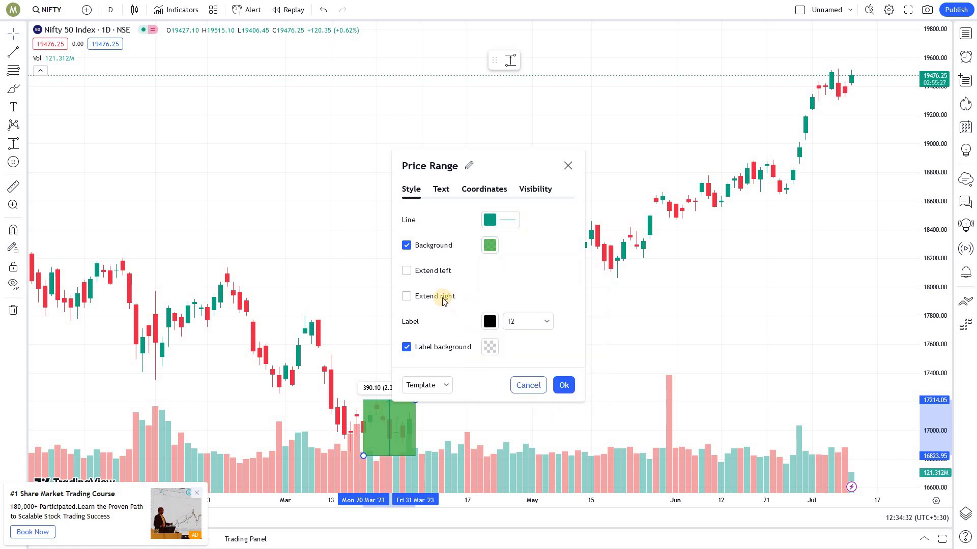
Step: Extend the March zone to the right and make its border black
left_click(442, 300)
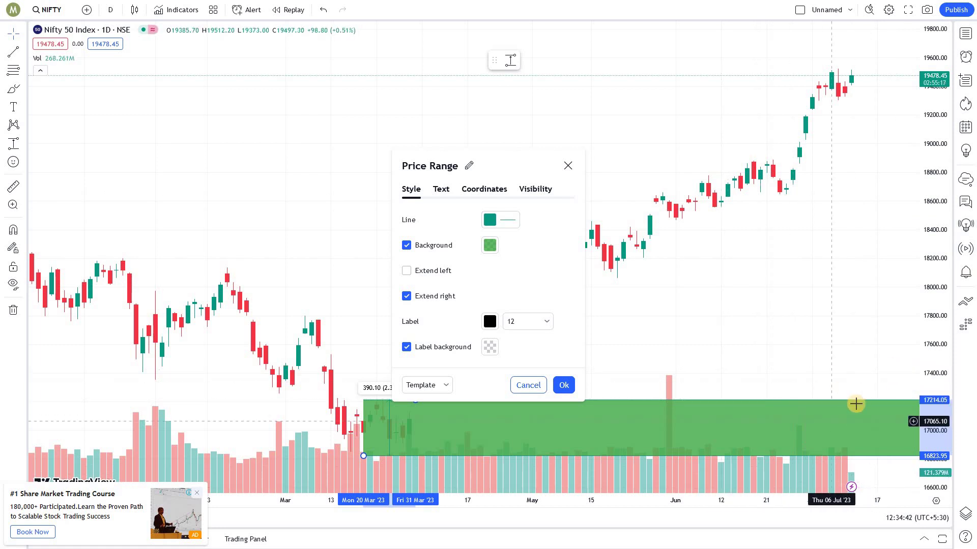
left_click(497, 221)
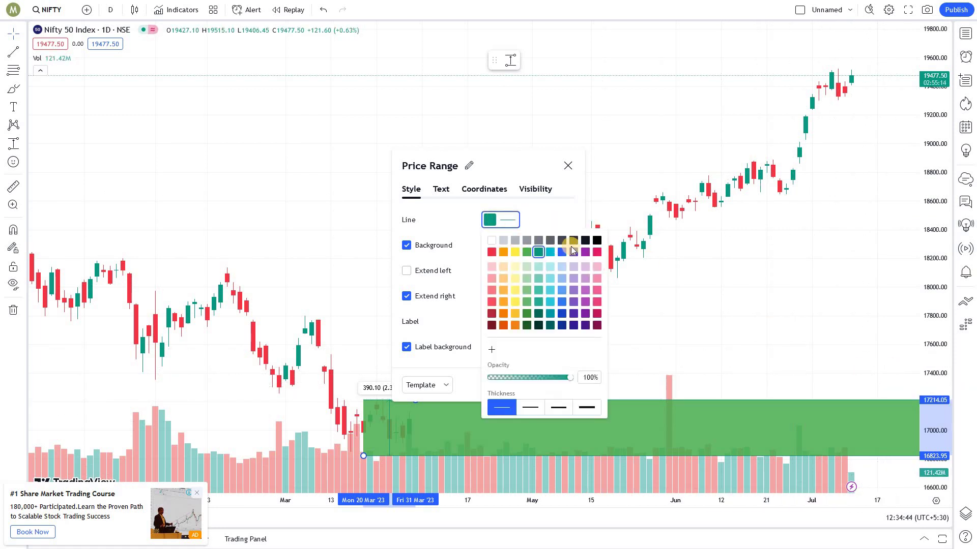
left_click(597, 241)
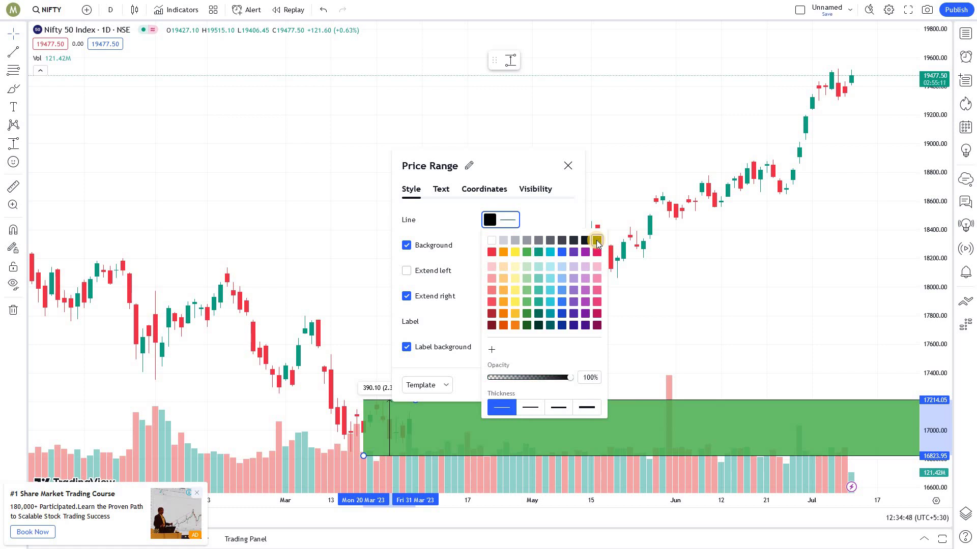
Step: Lower the green fill to 60% opacity, turn off the label background, and apply
left_click(467, 284)
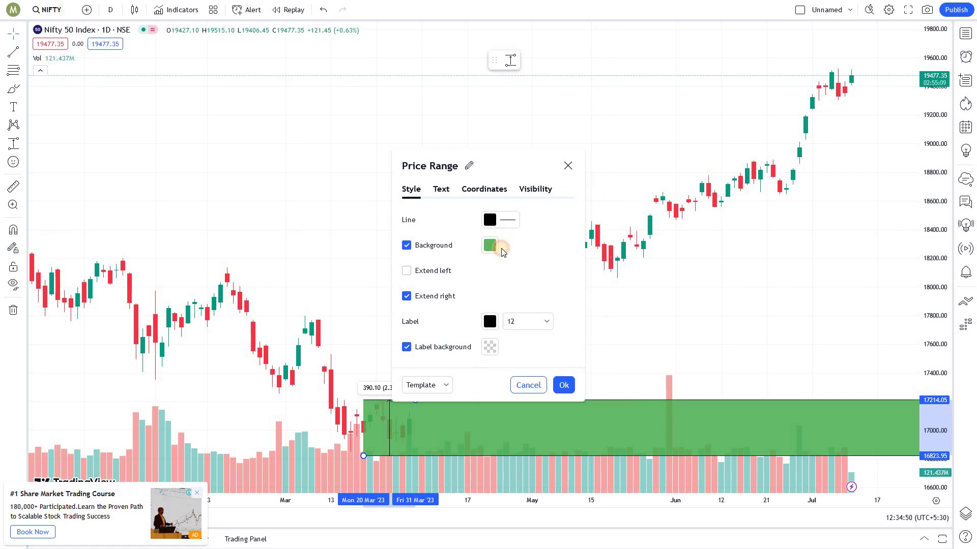
left_click(490, 245)
left_click_drag(570, 402, 538, 402)
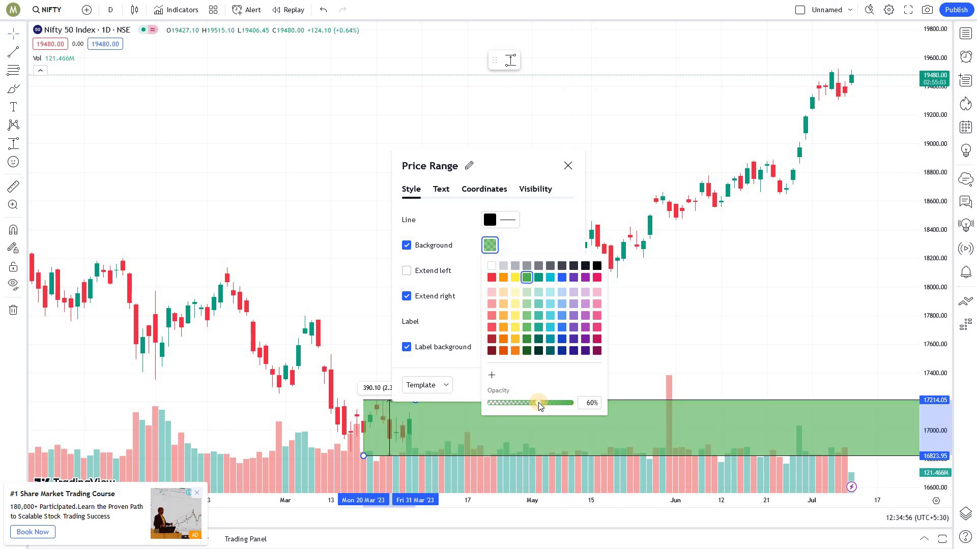
left_click(468, 321)
left_click(449, 355)
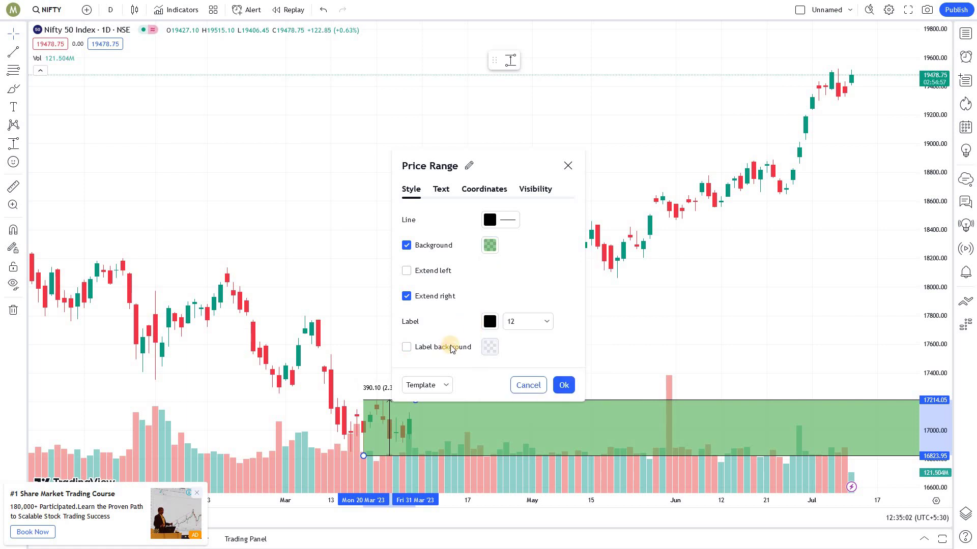
left_click(441, 189)
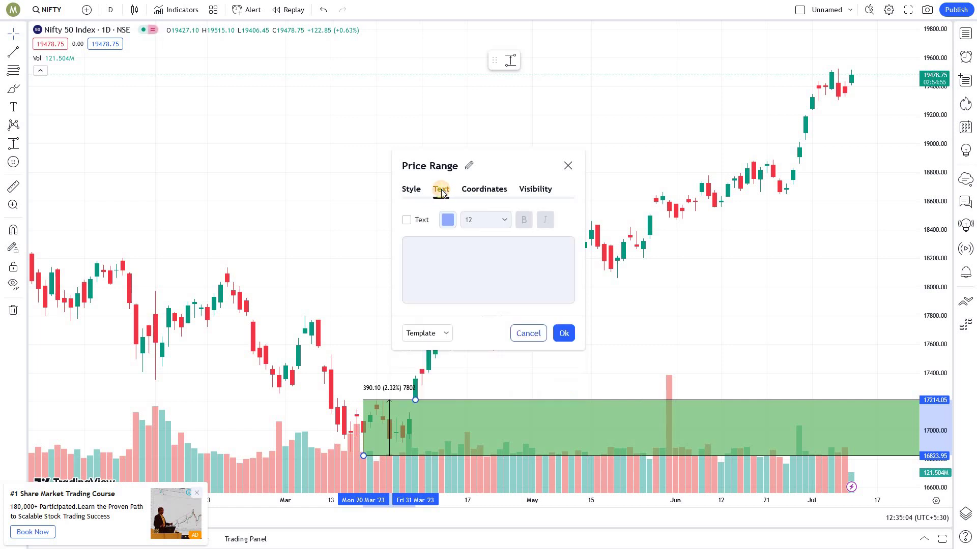
left_click(406, 189)
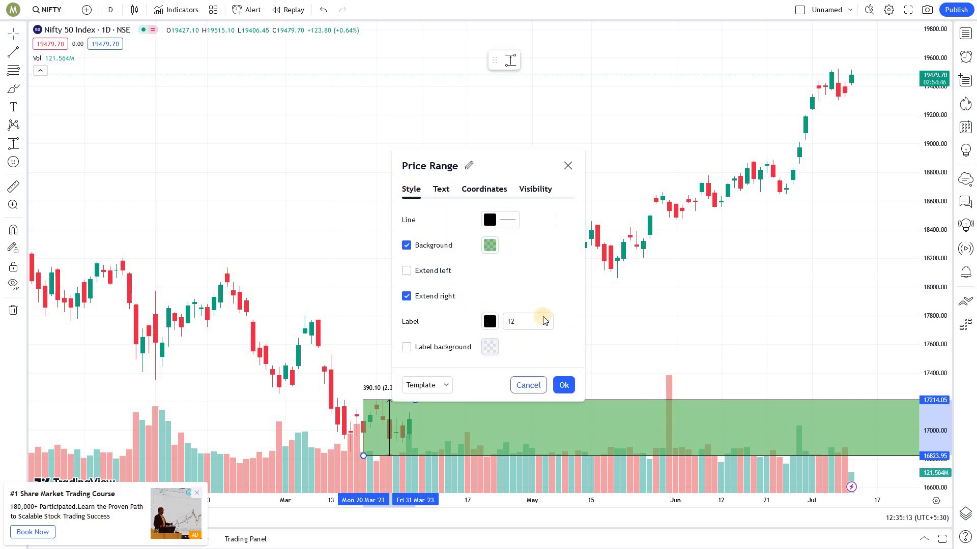
left_click(563, 385)
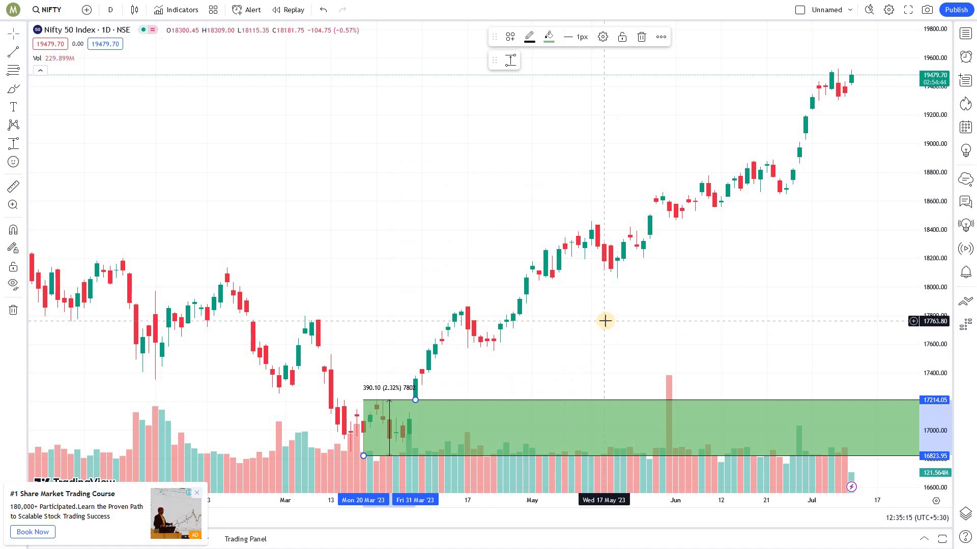
Step: Draw a Price Range over the early-December 2022 peak, about 18770 to 18884 (113.25, 0.60%)
scroll(661, 326, "down", 5)
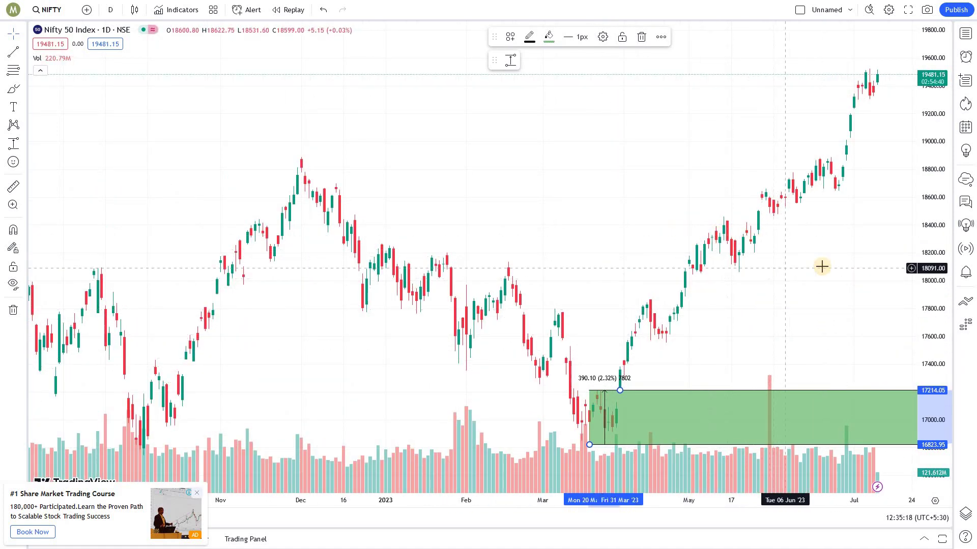
left_click(643, 298)
left_click_drag(643, 299, 381, 240)
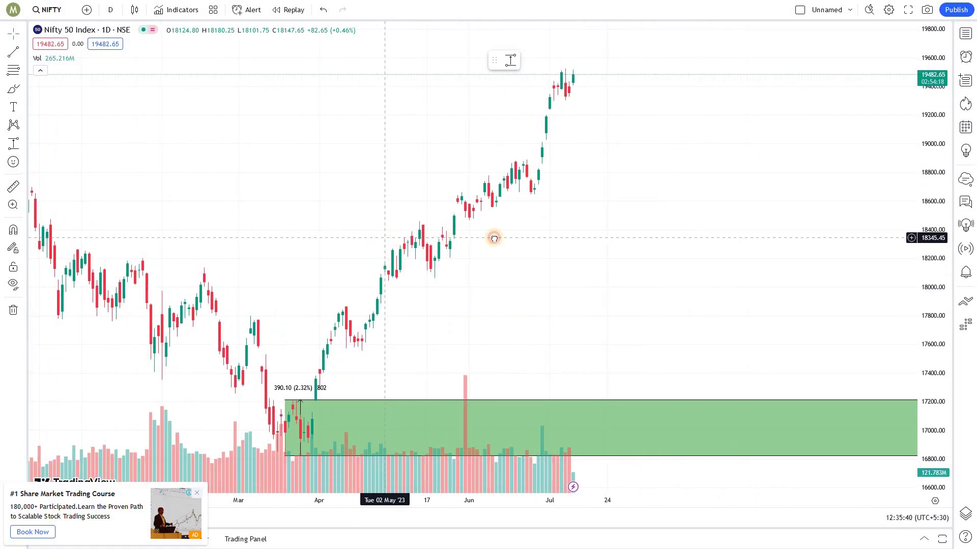
left_click_drag(495, 236, 558, 236)
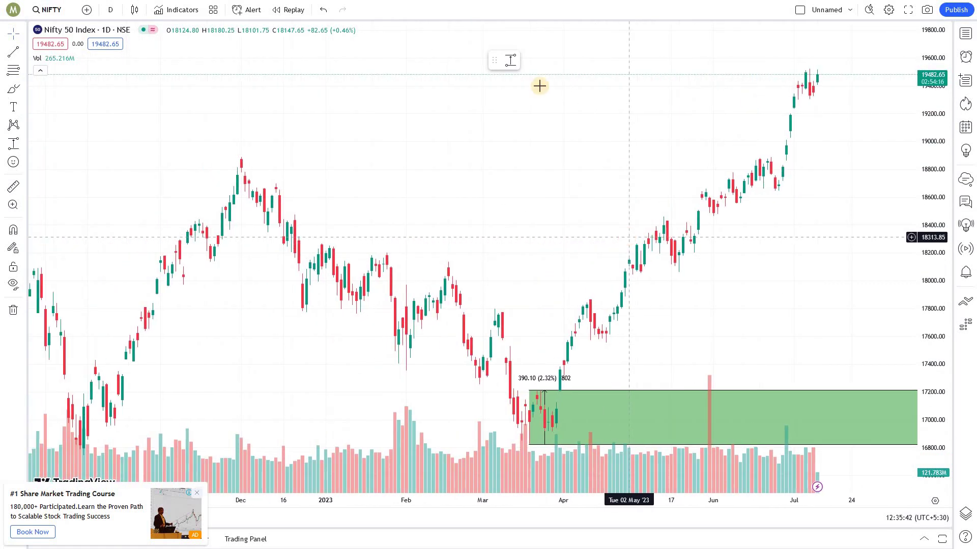
left_click_drag(241, 173, 241, 159)
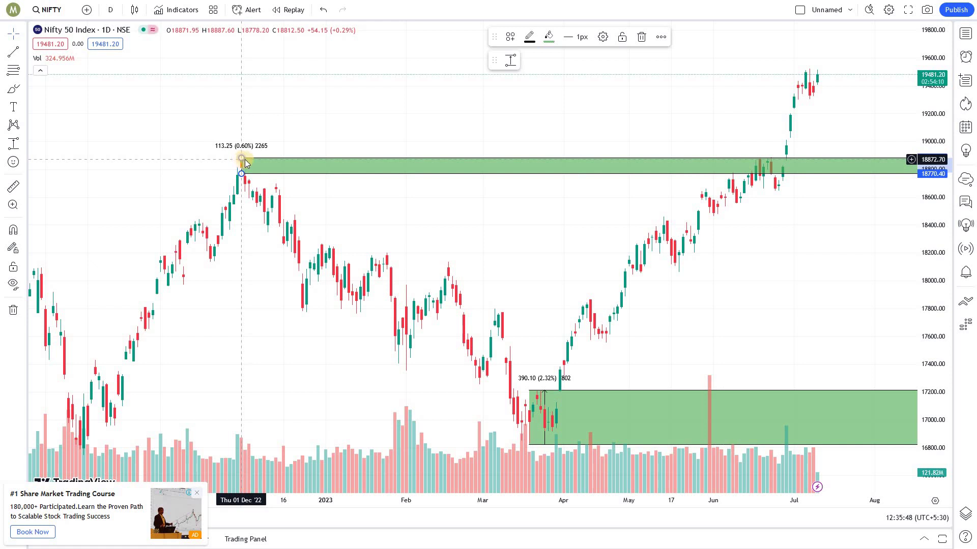